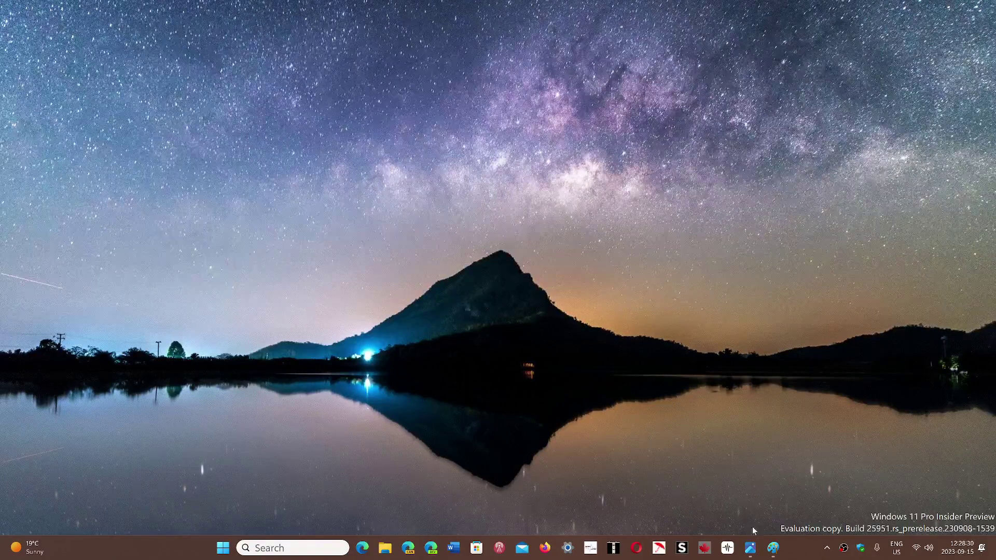
Open Photos and select the wide purple-lit full-band photo 20230824_214500.jpg
left_click(751, 548)
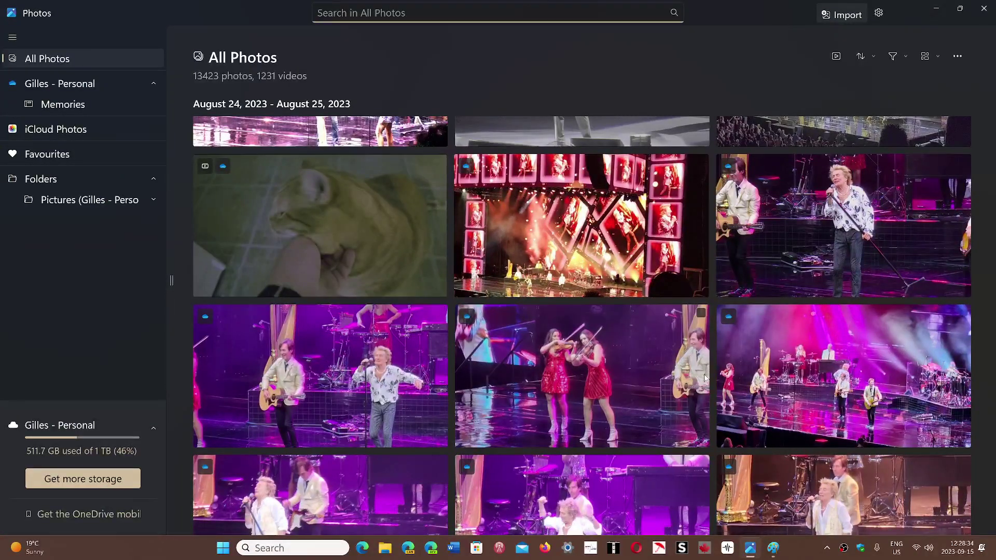
mouse_move(844, 376)
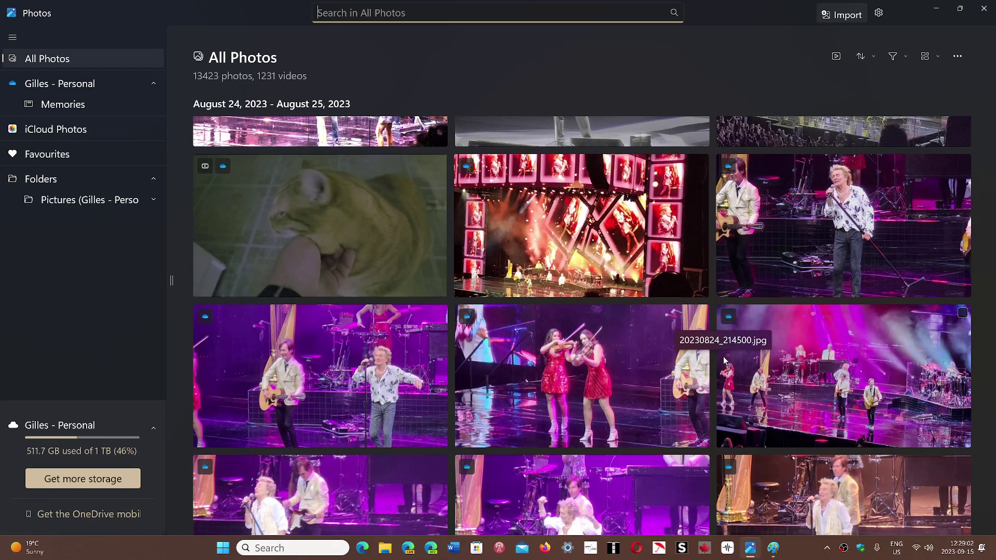
left_click(722, 356, "ctrl")
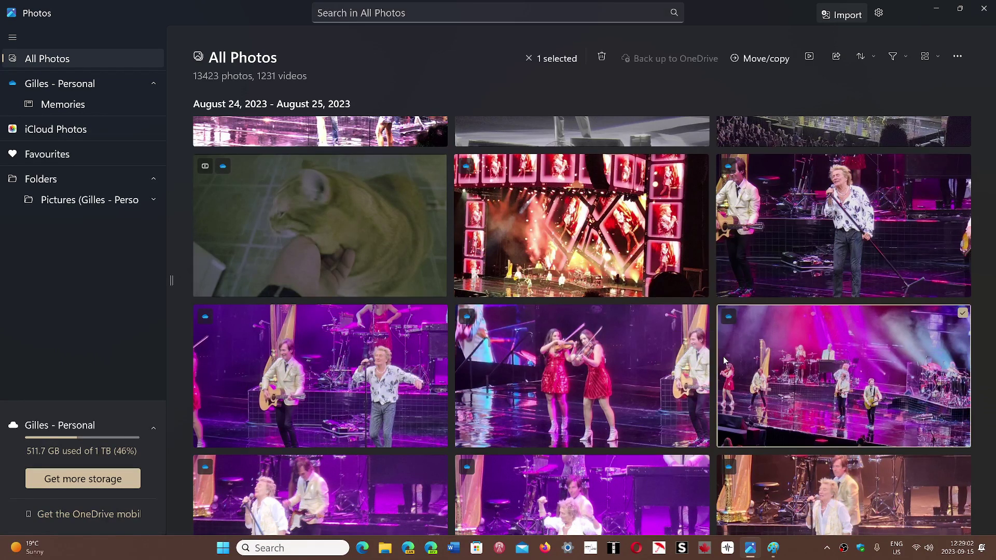
Close the Photos window to reveal the starry mountain wallpaper
left_click(986, 9)
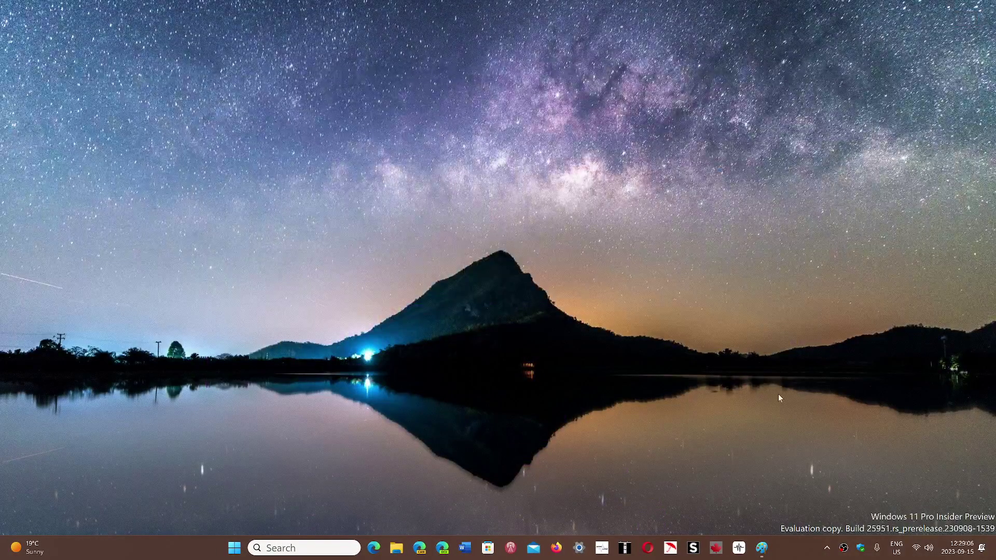